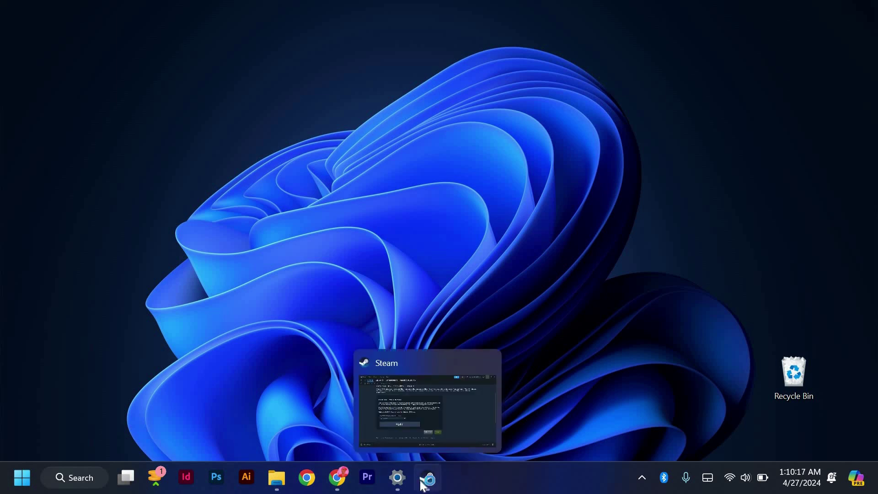
- Preview the running Steam window showing the add-phone-number page from the taskbar
left_click(218, 470)
- Restore the Steam window with the +247 phone prefix onto the screen
left_click(427, 477)
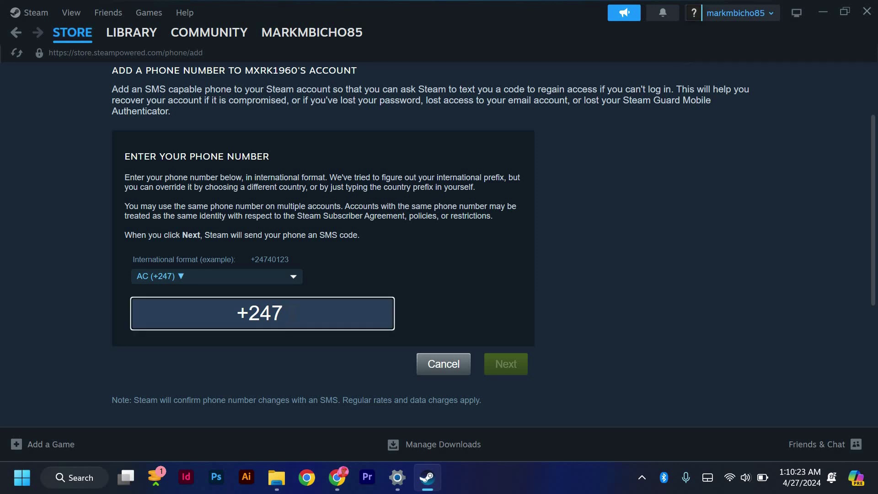
type("34556")
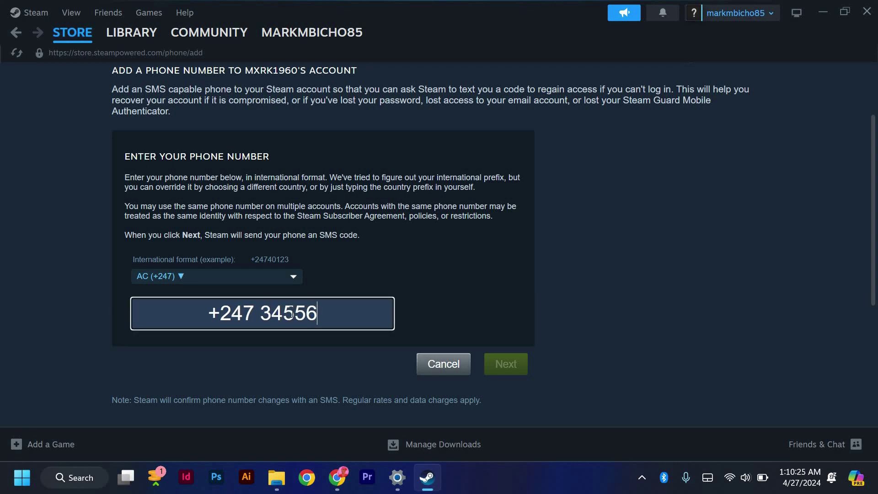
type("2")
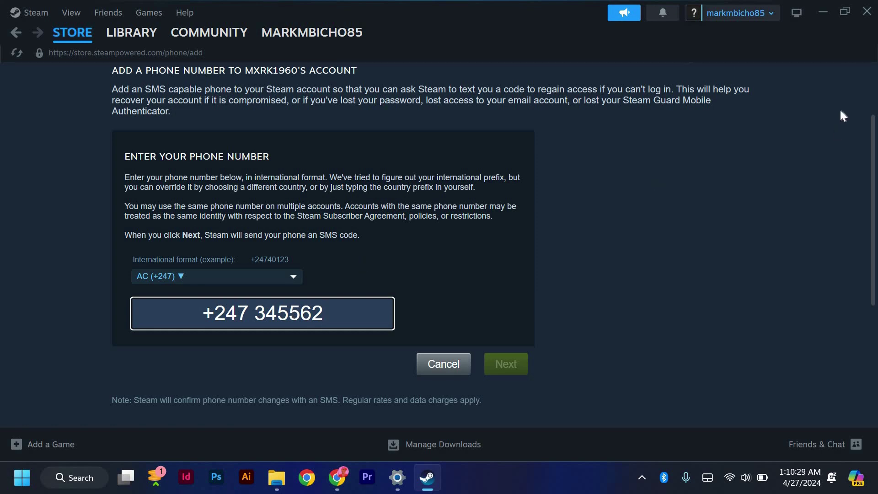
left_click(824, 12)
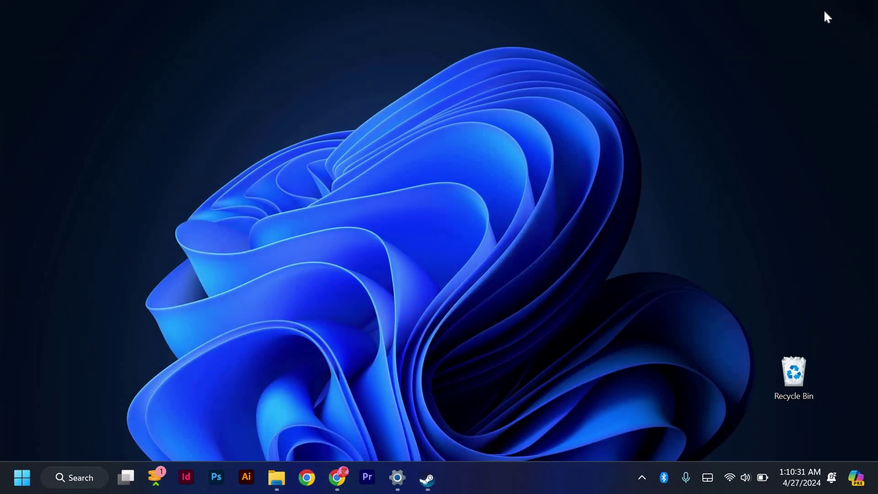
left_click(432, 489)
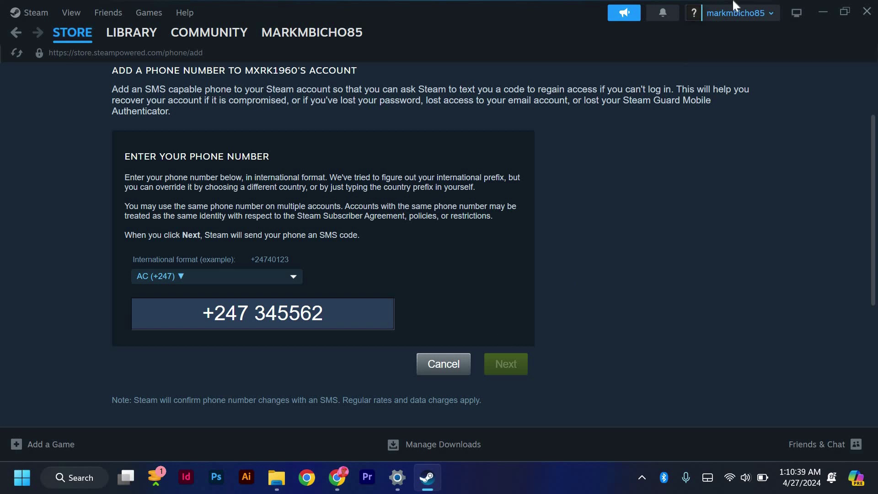
- Open the account name dropdown showing the Sign out of account option
left_click(753, 19)
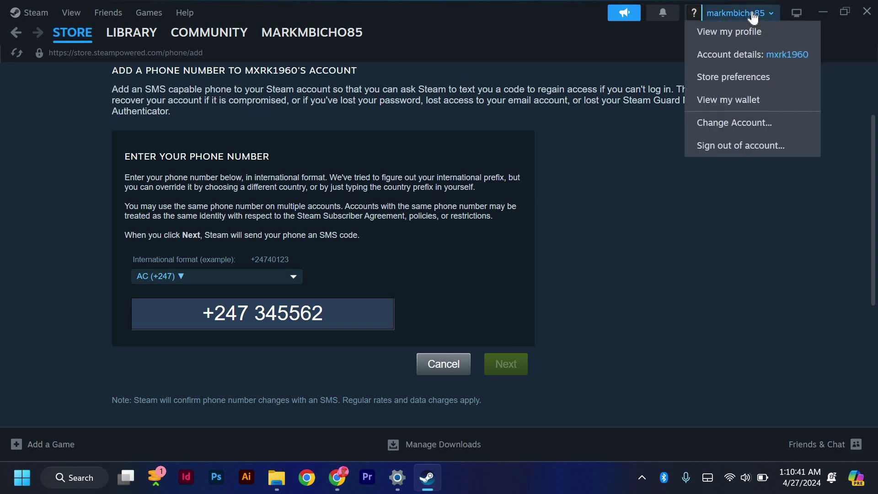